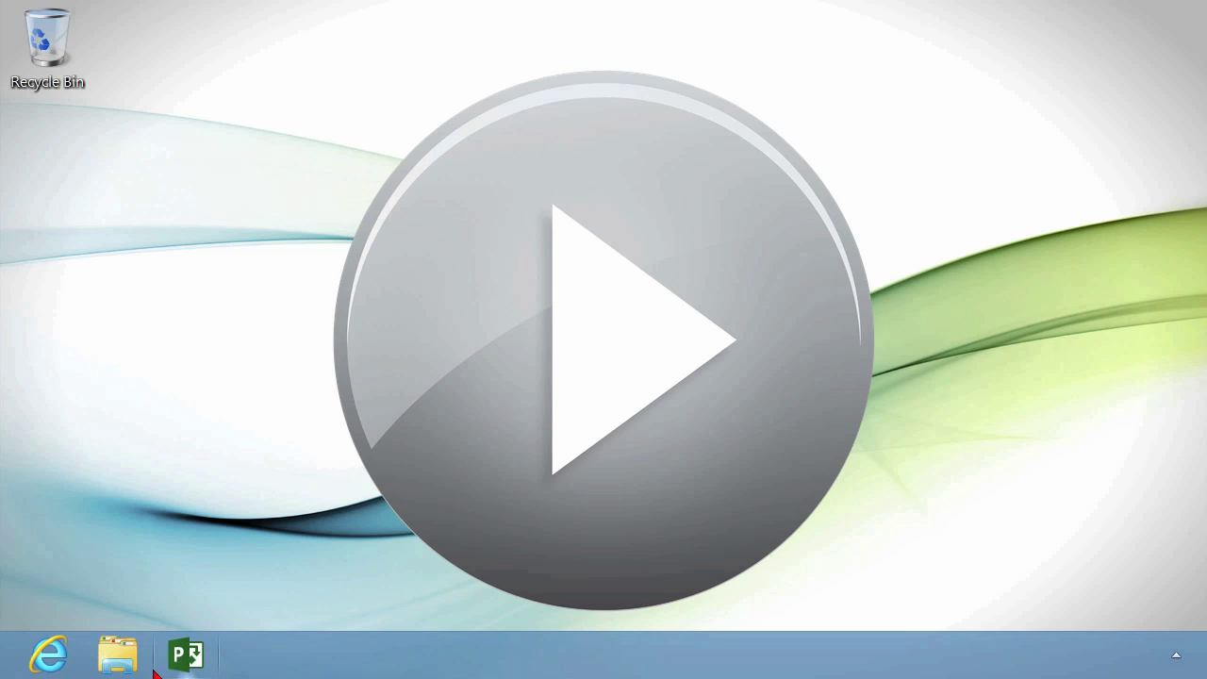
Launch Microsoft Project 2013 from the taskbar to reach its start screen
click(191, 659)
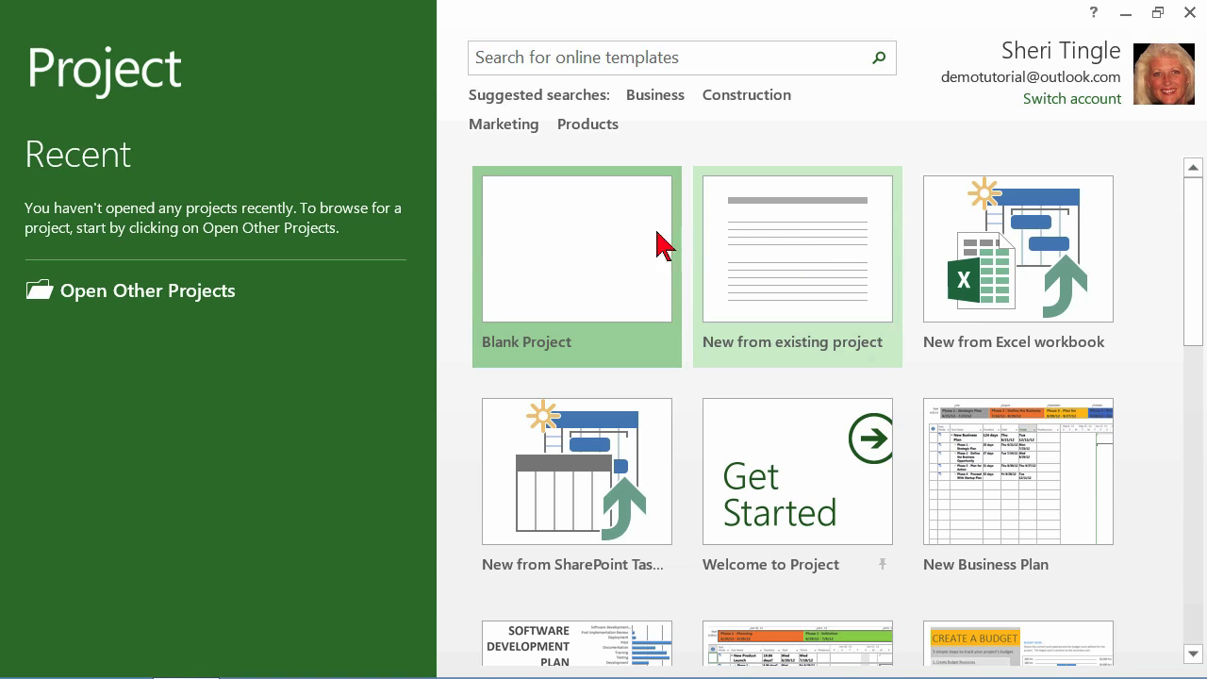
Create a new blank project, Project1, from the Blank Project tile
click(545, 239)
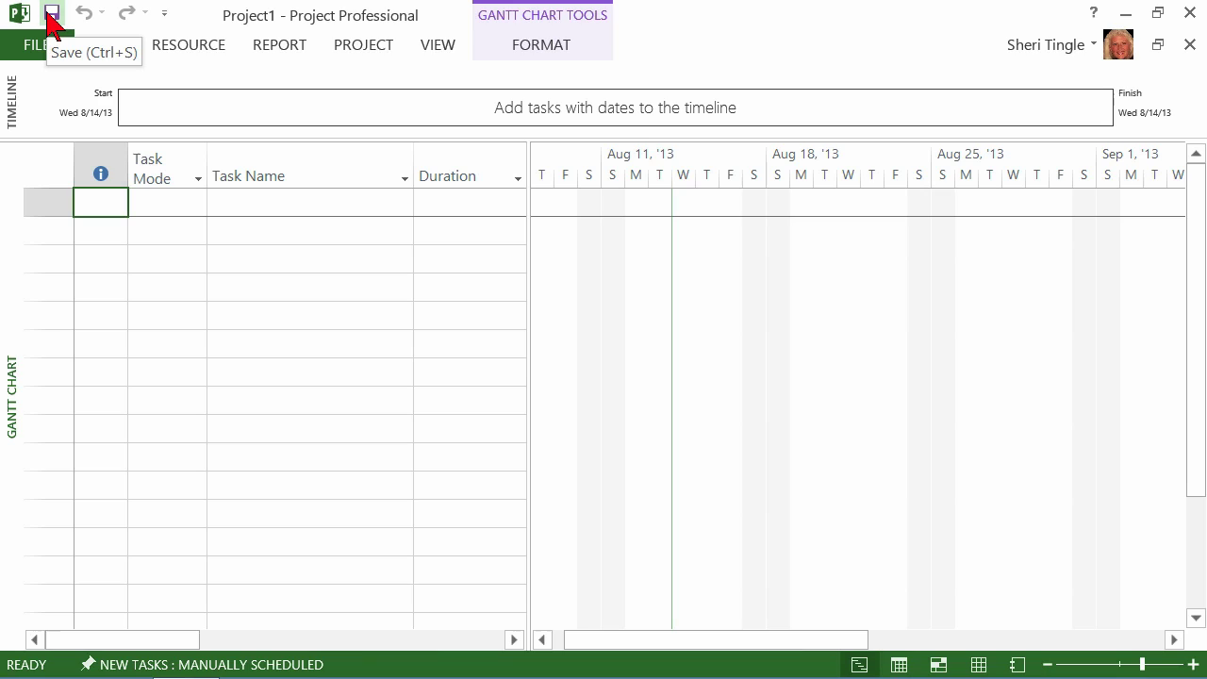
Open the Save As page in Backstage with SkyDrive selected as the location
click(40, 49)
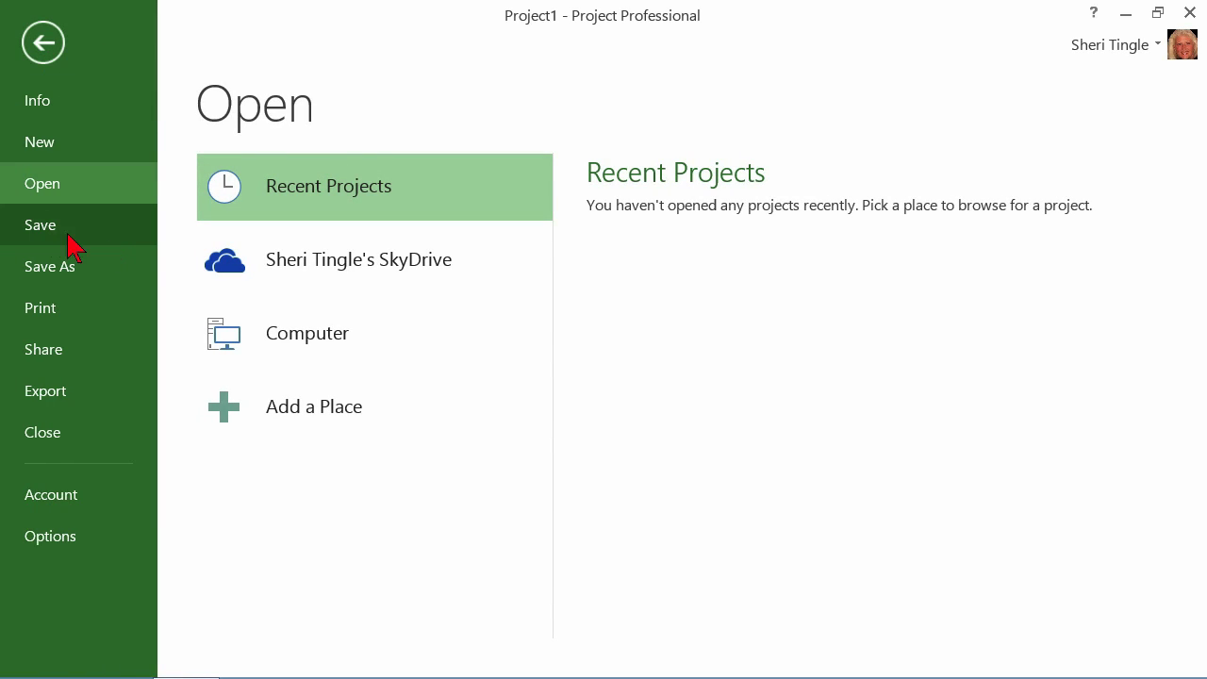
click(82, 227)
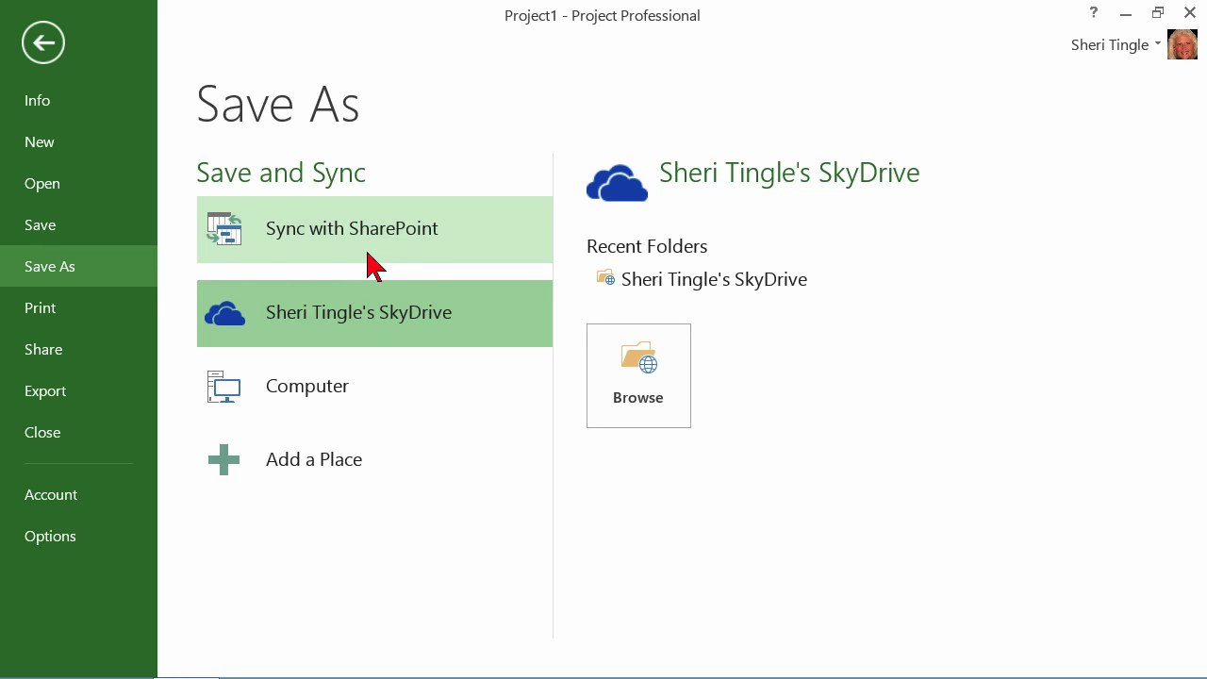
click(97, 235)
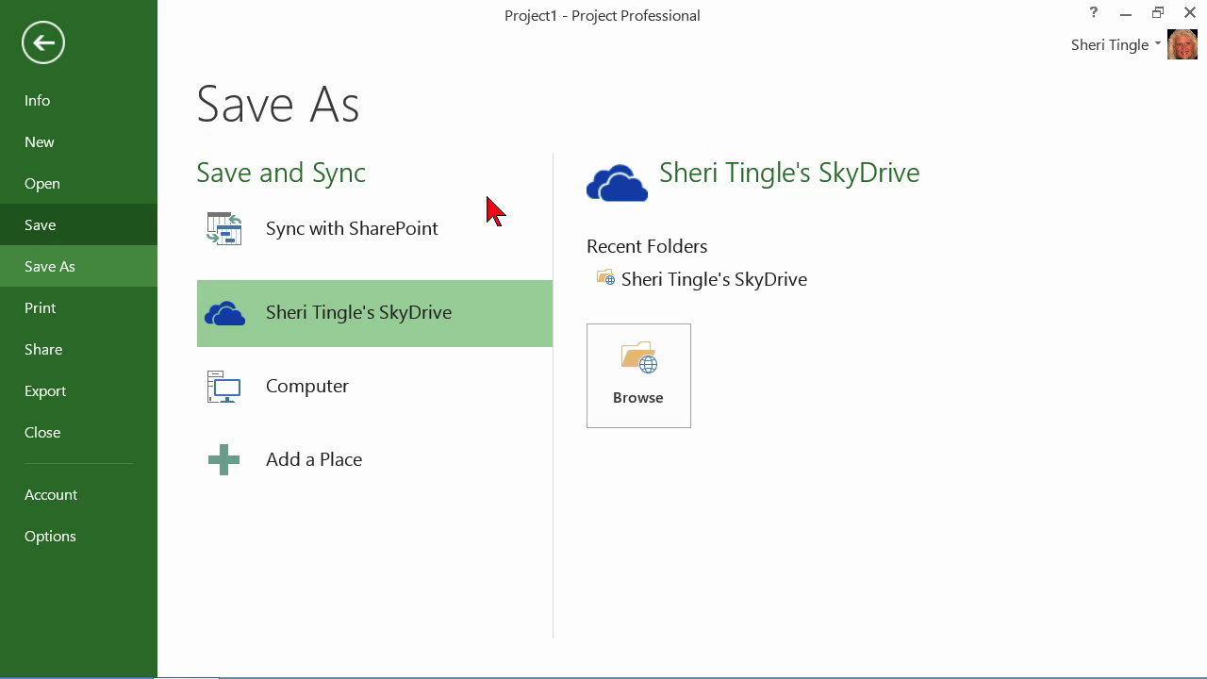
Choose Sync with SharePoint, keeping New SharePoint Site in the Sync with list
click(340, 235)
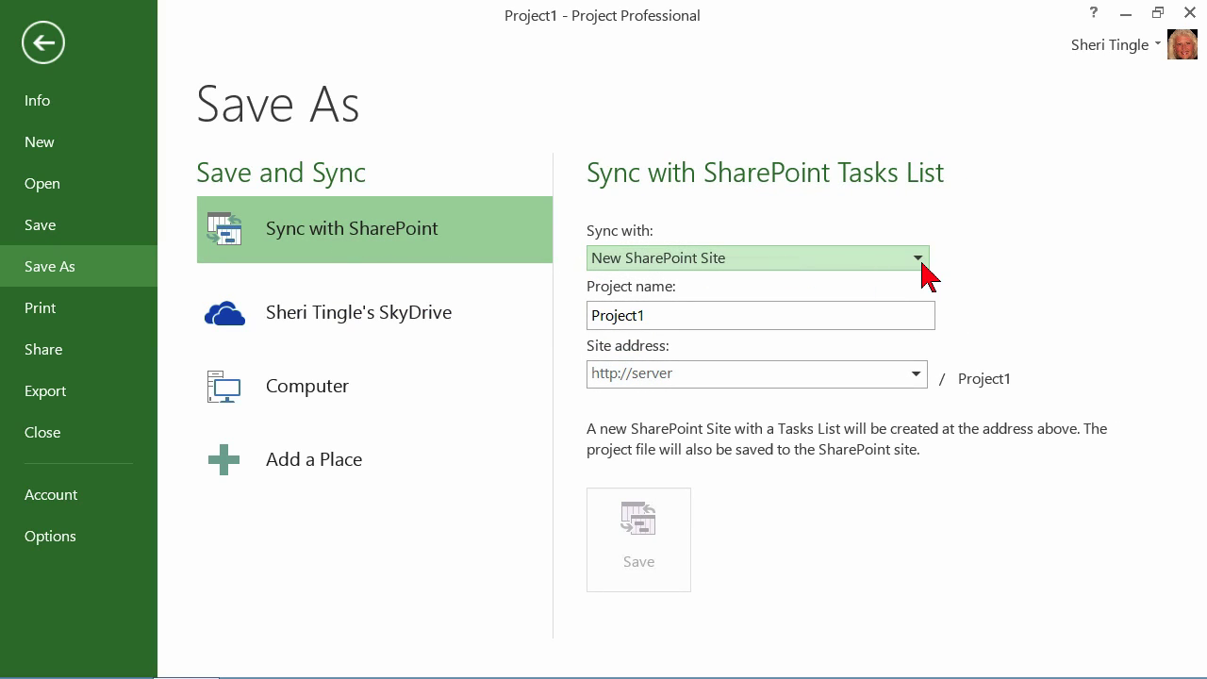
click(921, 263)
click(922, 257)
Switch Project to the other signed-in Office account
click(1155, 47)
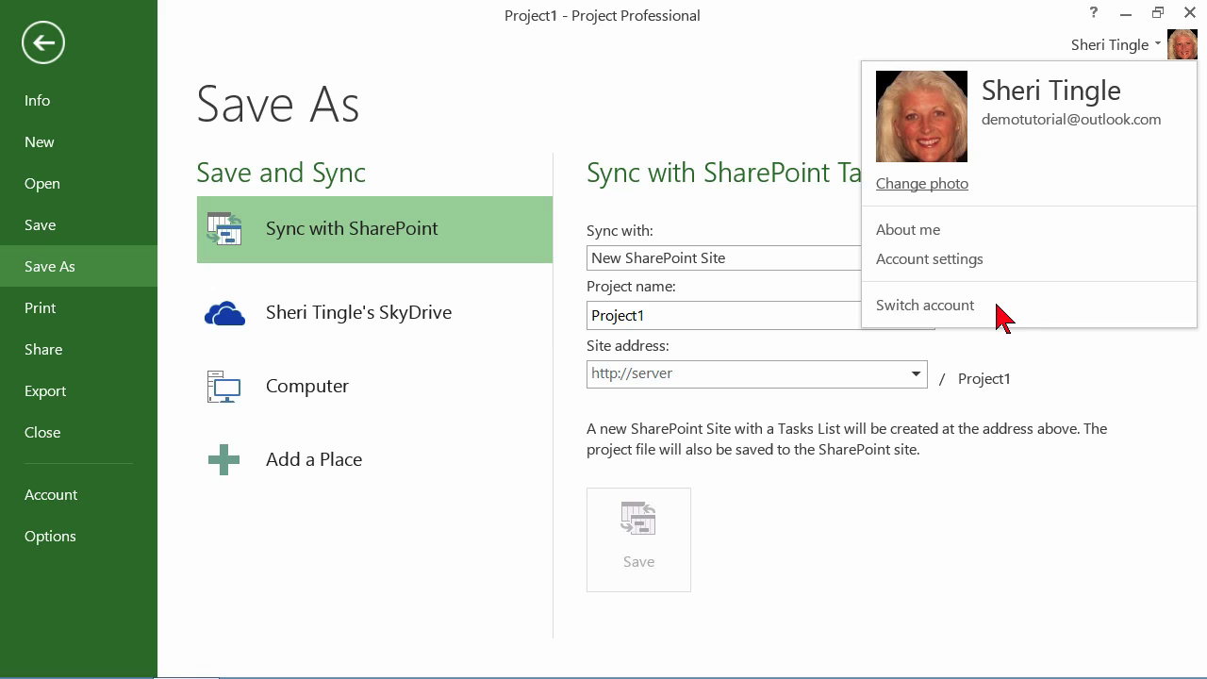
click(953, 307)
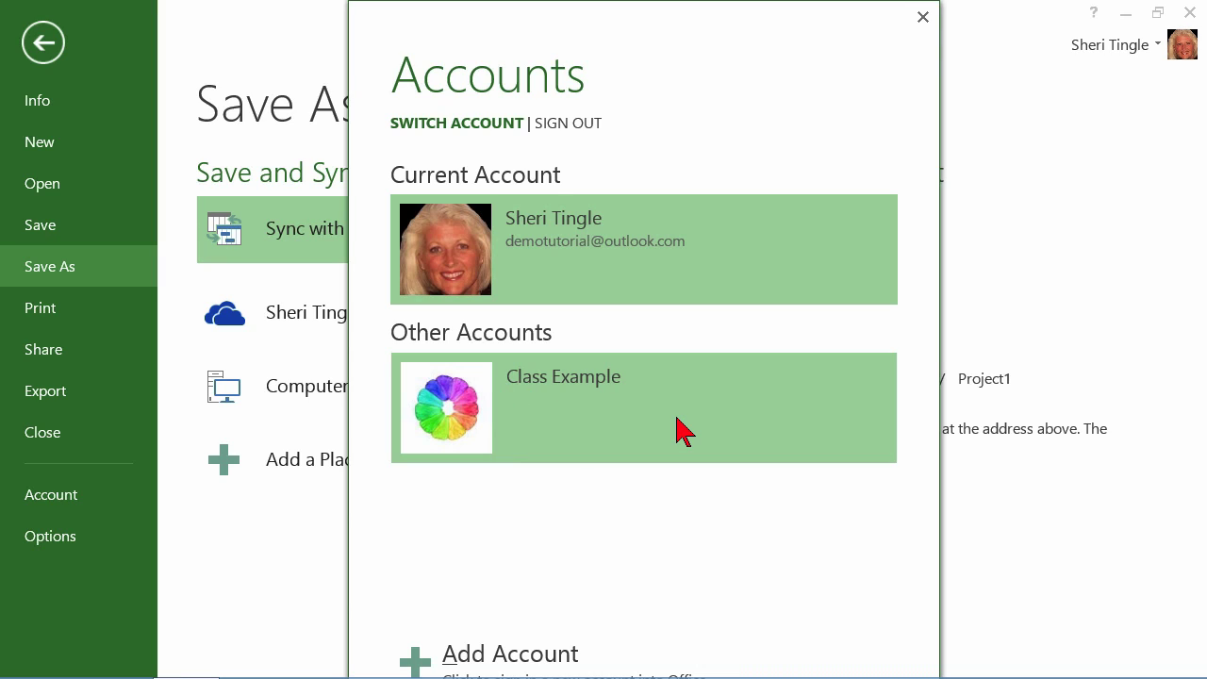
click(636, 424)
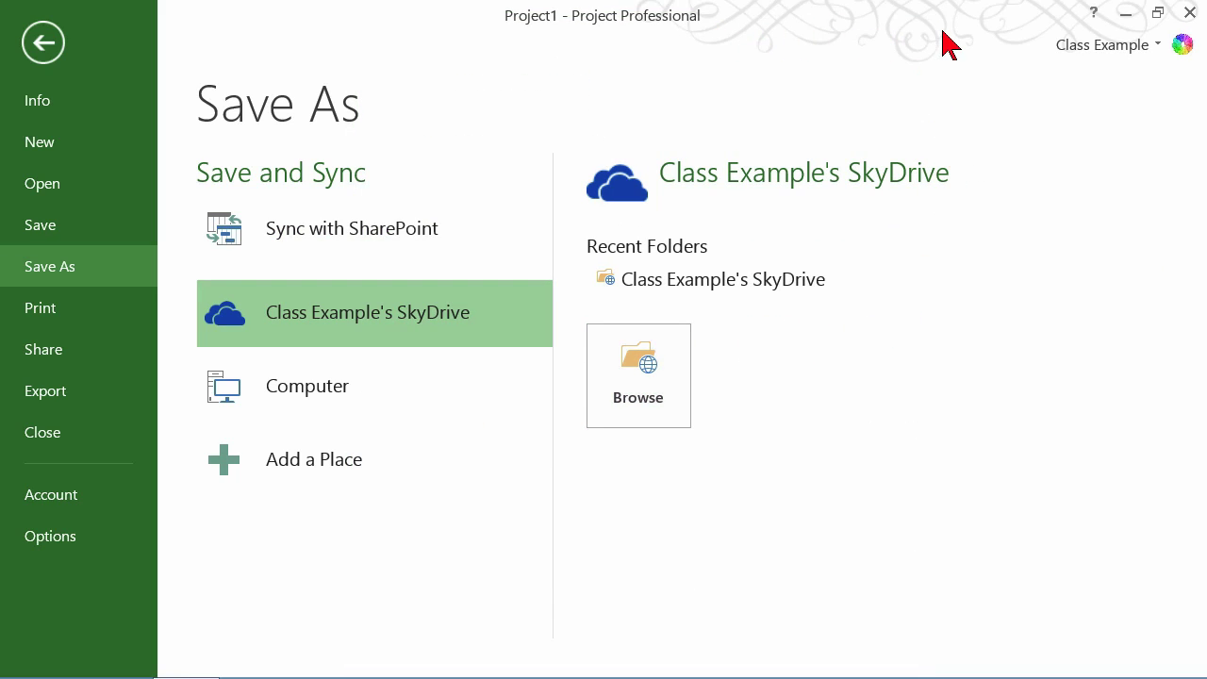
Switch back to the original Office account, leaving its SkyDrive as the save location
click(1172, 47)
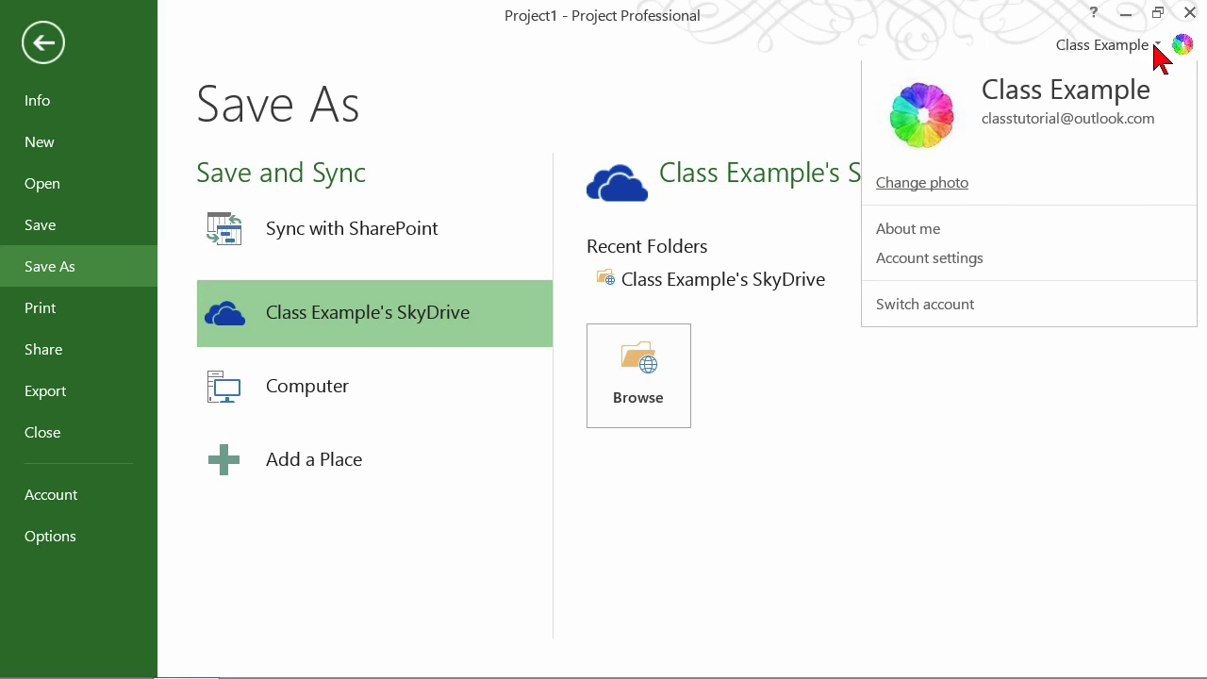
click(924, 304)
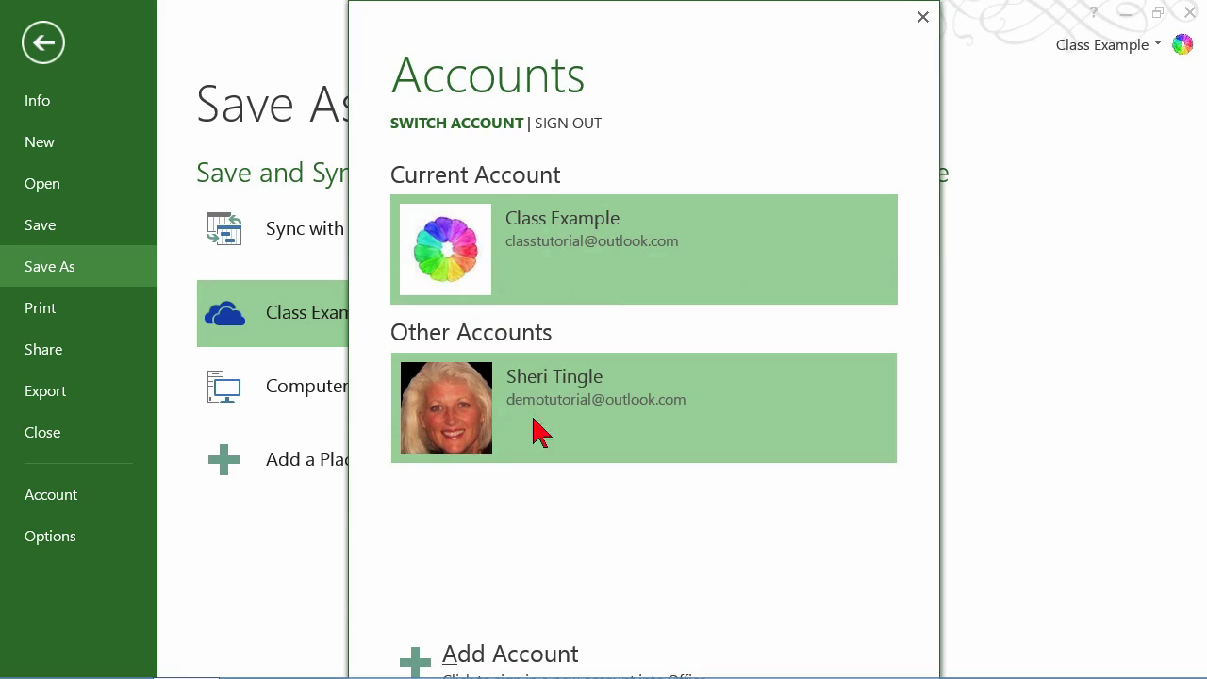
click(622, 403)
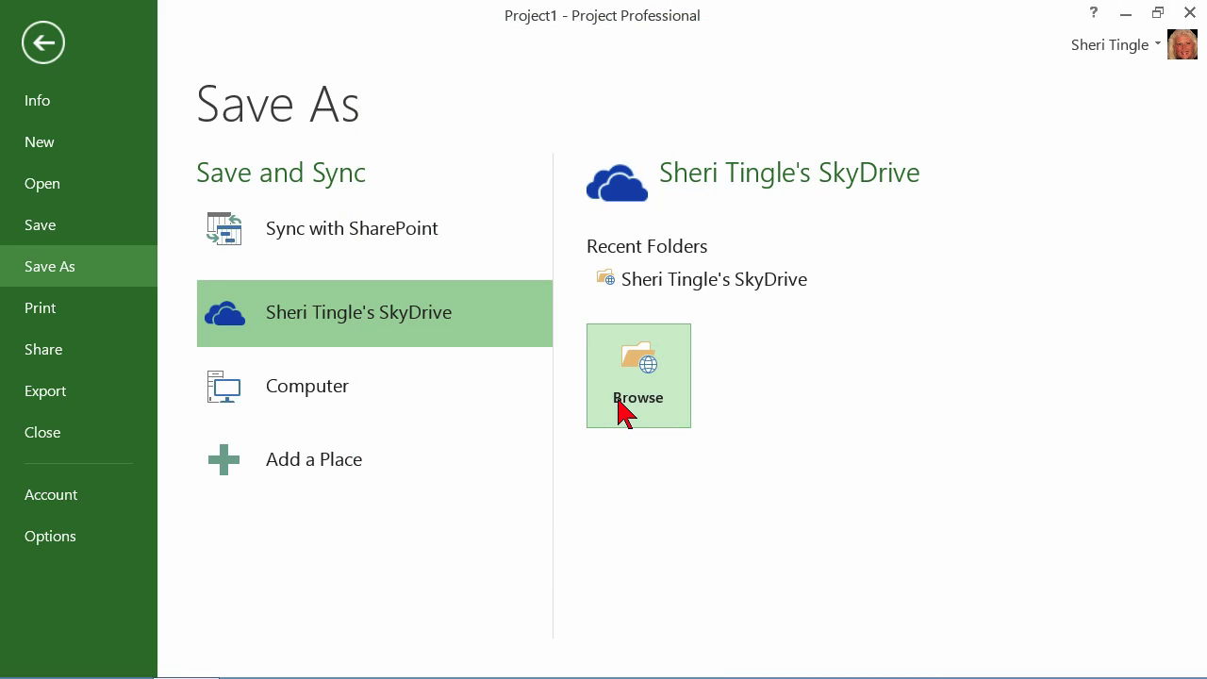
click(1151, 52)
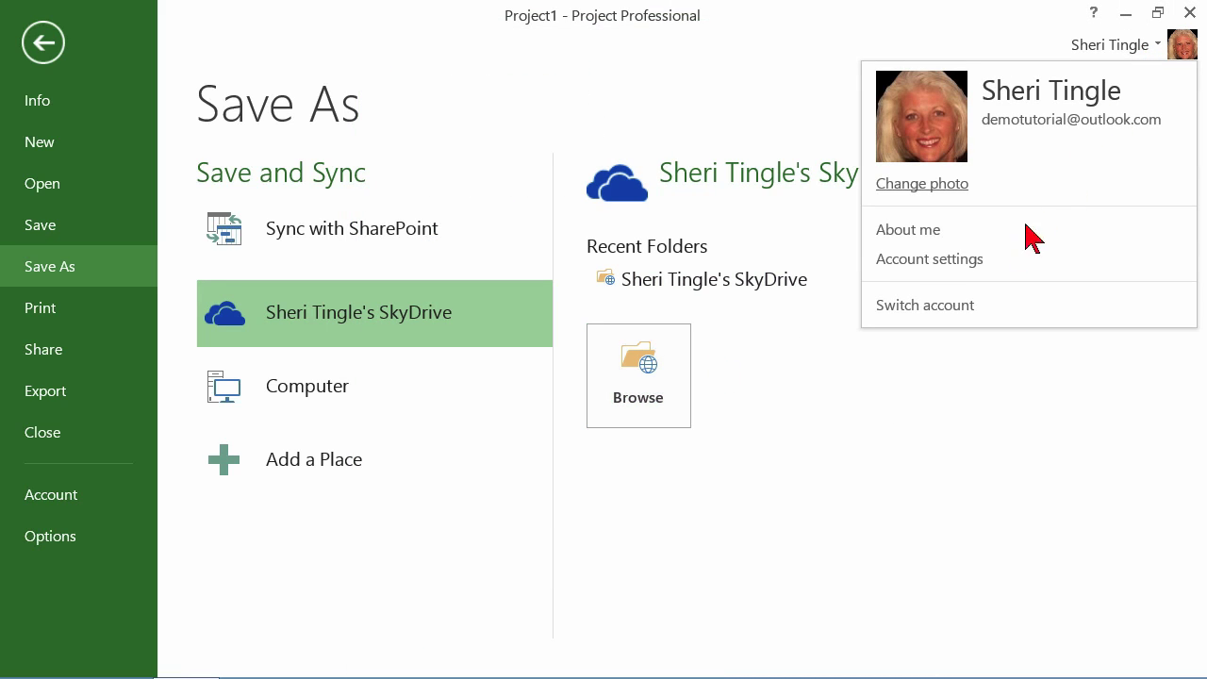
click(970, 305)
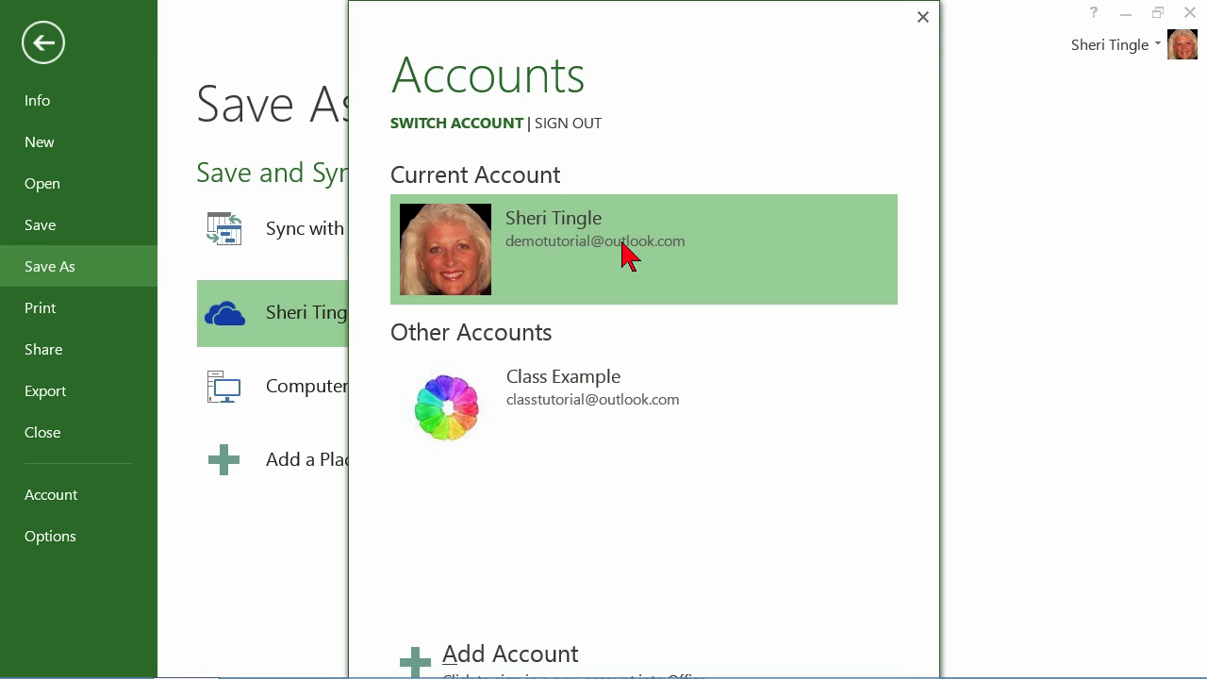
click(923, 17)
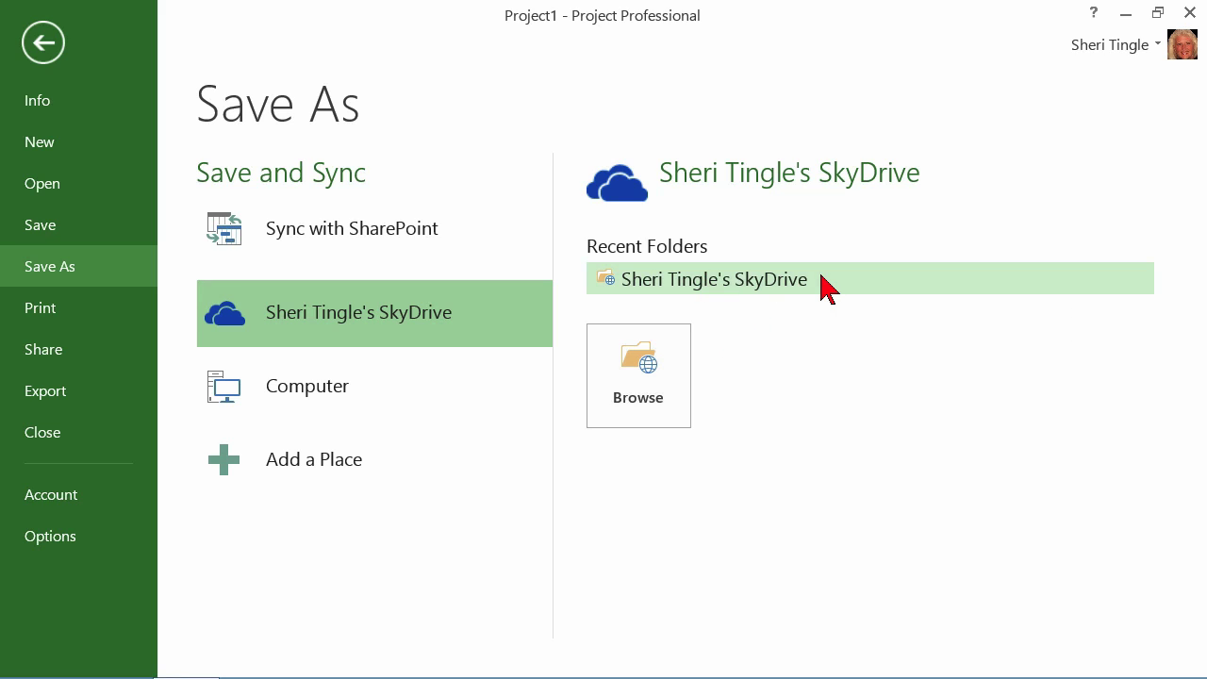
Save the project as 'Class Example Web Video' in SkyDrive's Documents > Project 2013 folder
click(651, 401)
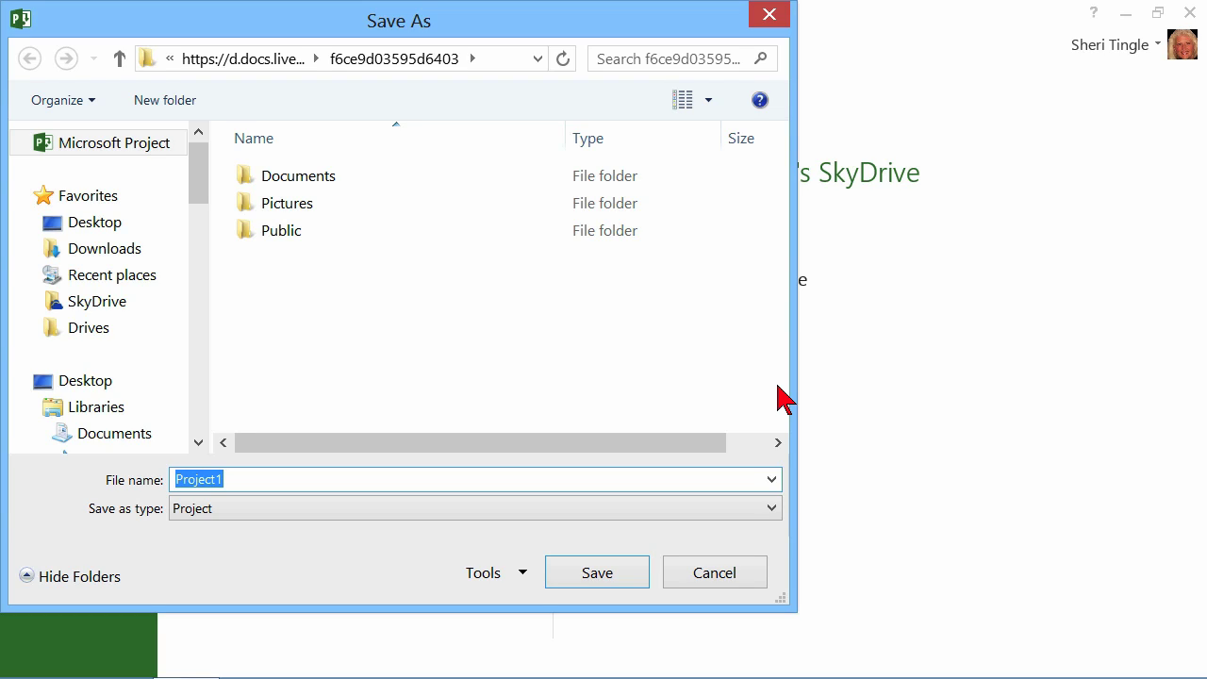
double_click(305, 180)
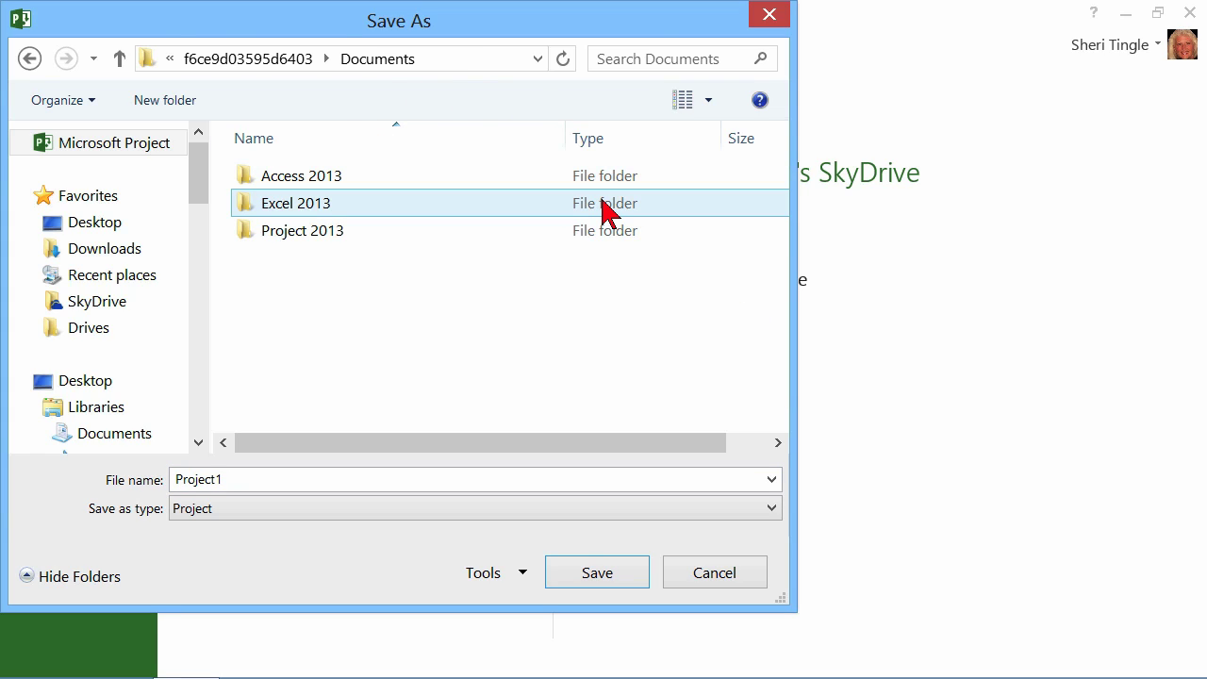
double_click(342, 234)
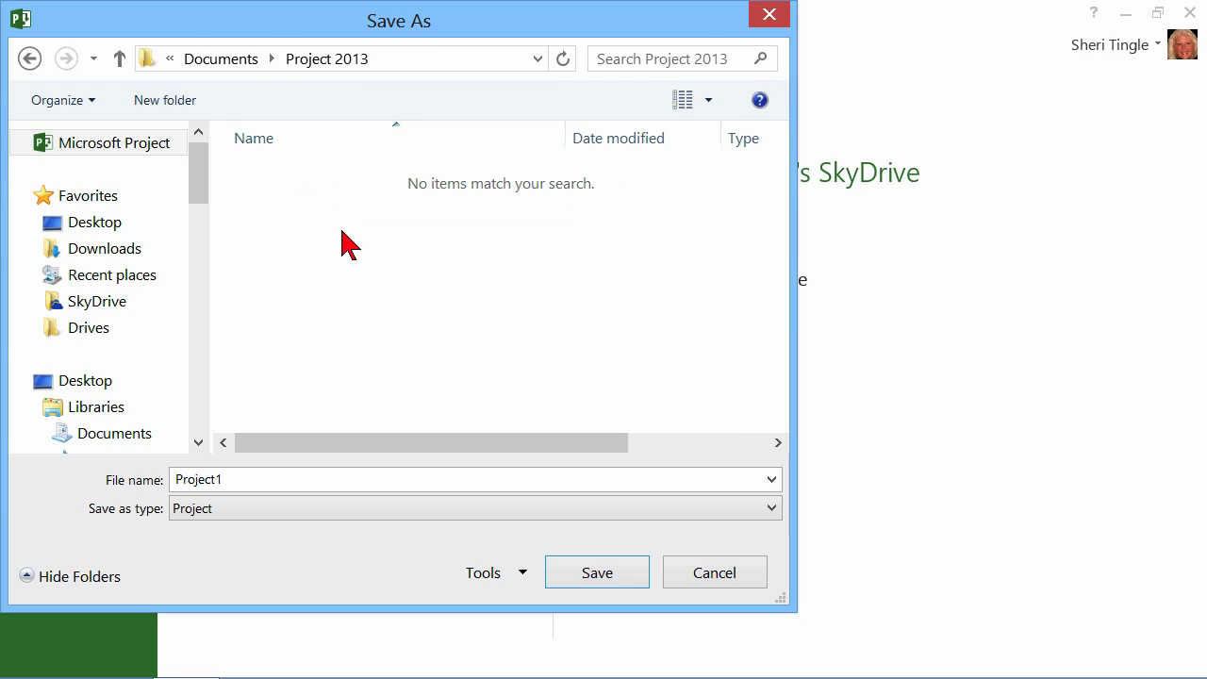
double_click(292, 490)
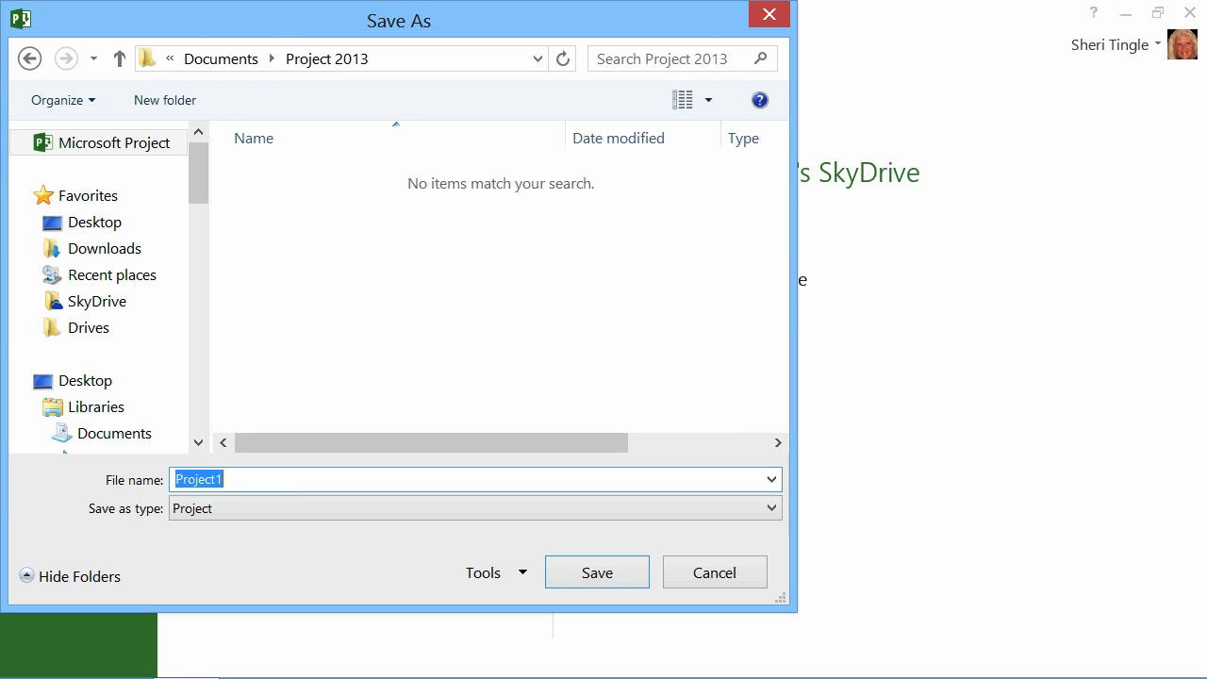
text(Class Example)
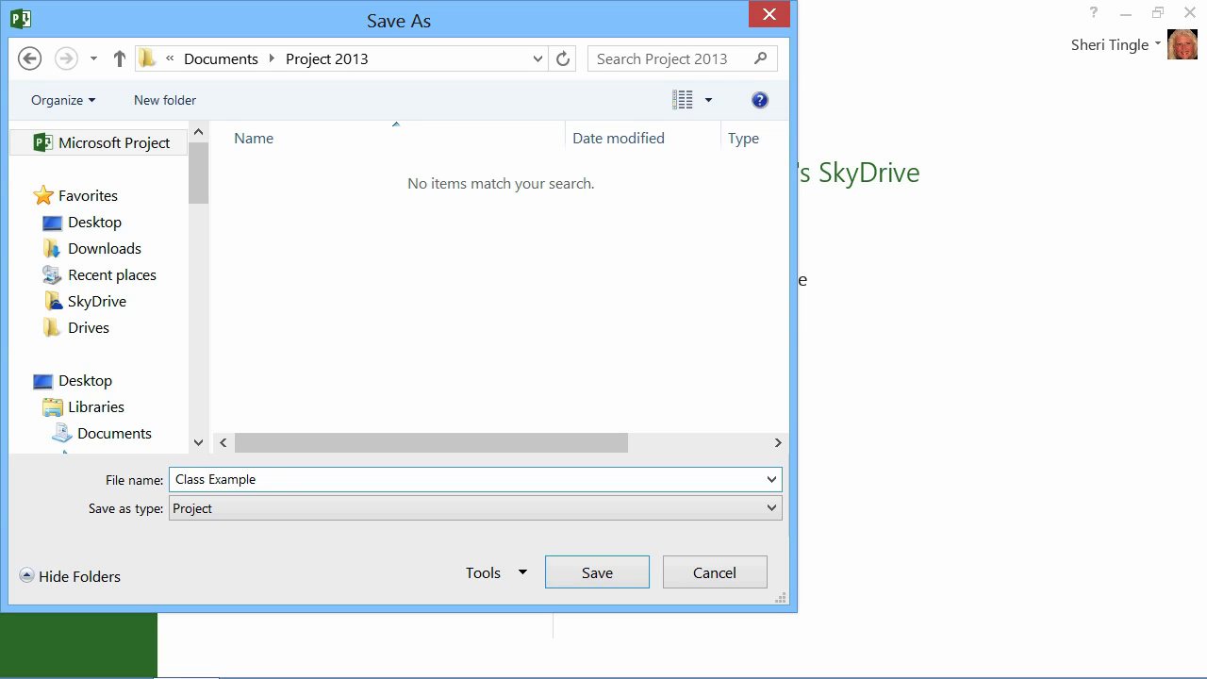
text(Web Video)
click(585, 571)
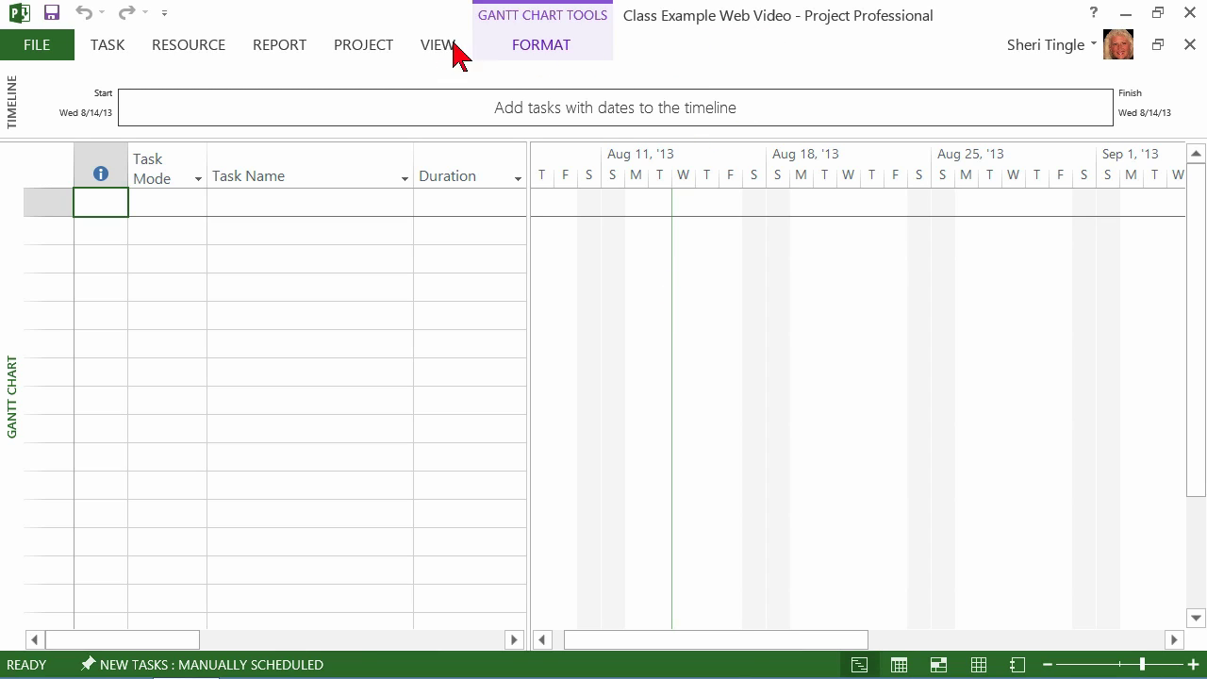
Show the Save As page listing SkyDrive's recent folders, including Project 2013
click(42, 57)
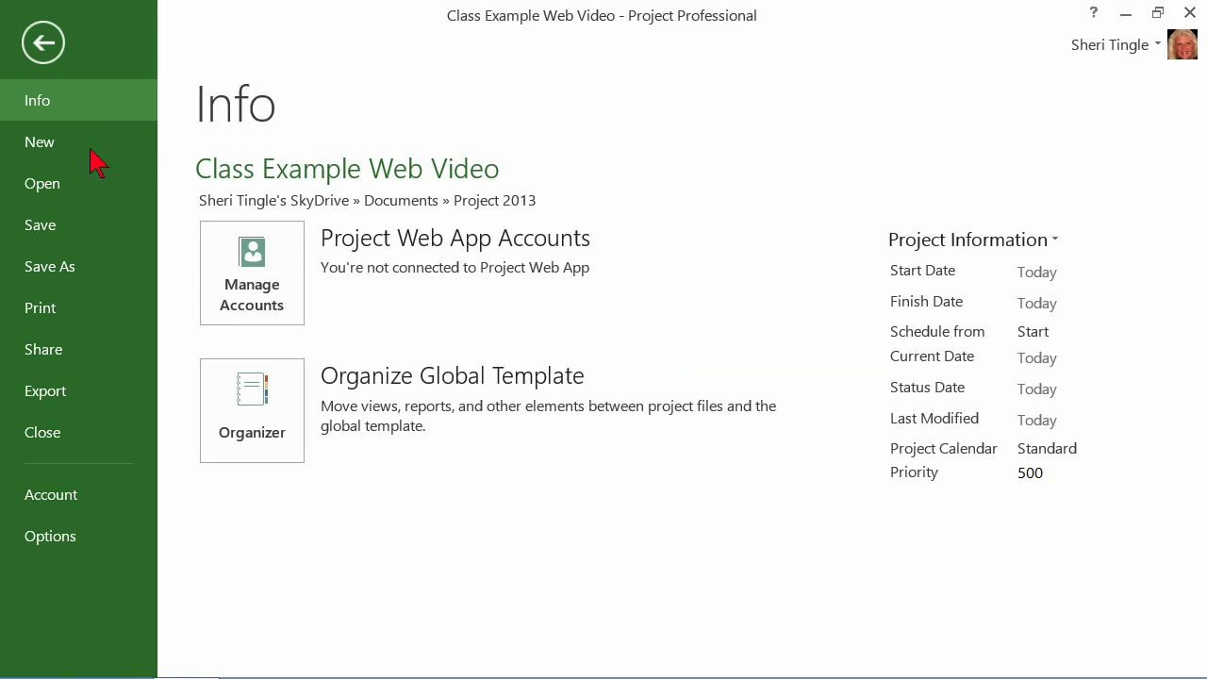
click(90, 268)
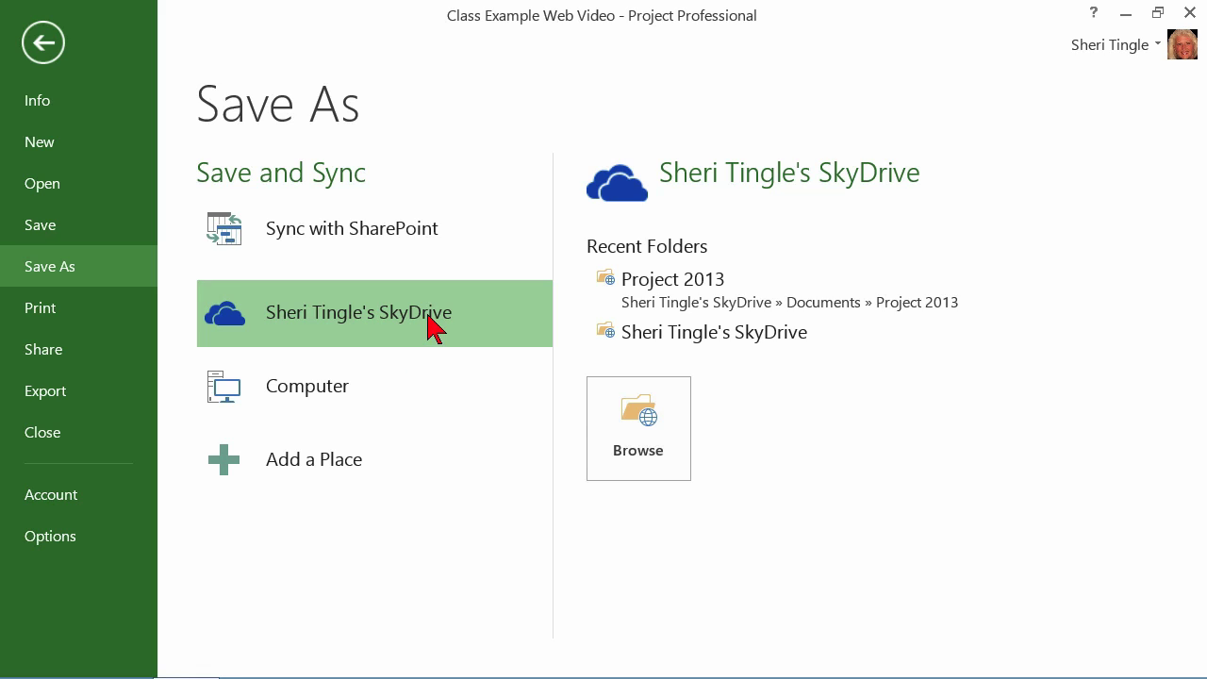
Try adding another account by entering and submitting an e-mail address in the sign-in window
click(1166, 52)
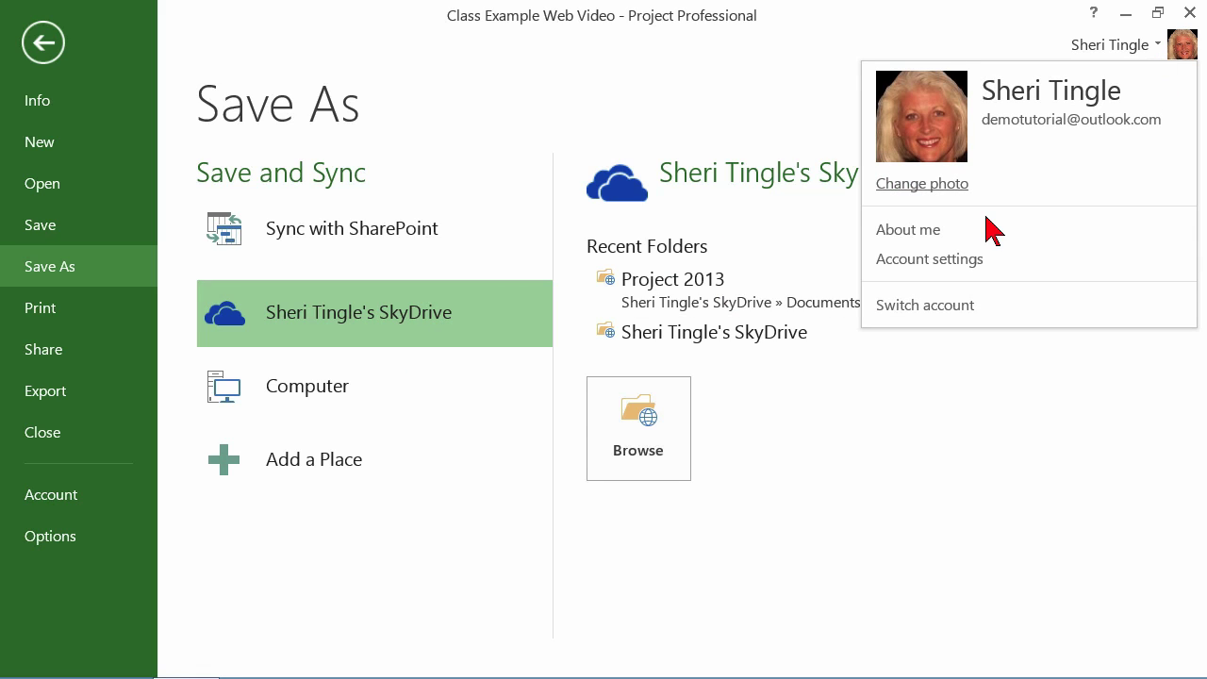
click(925, 305)
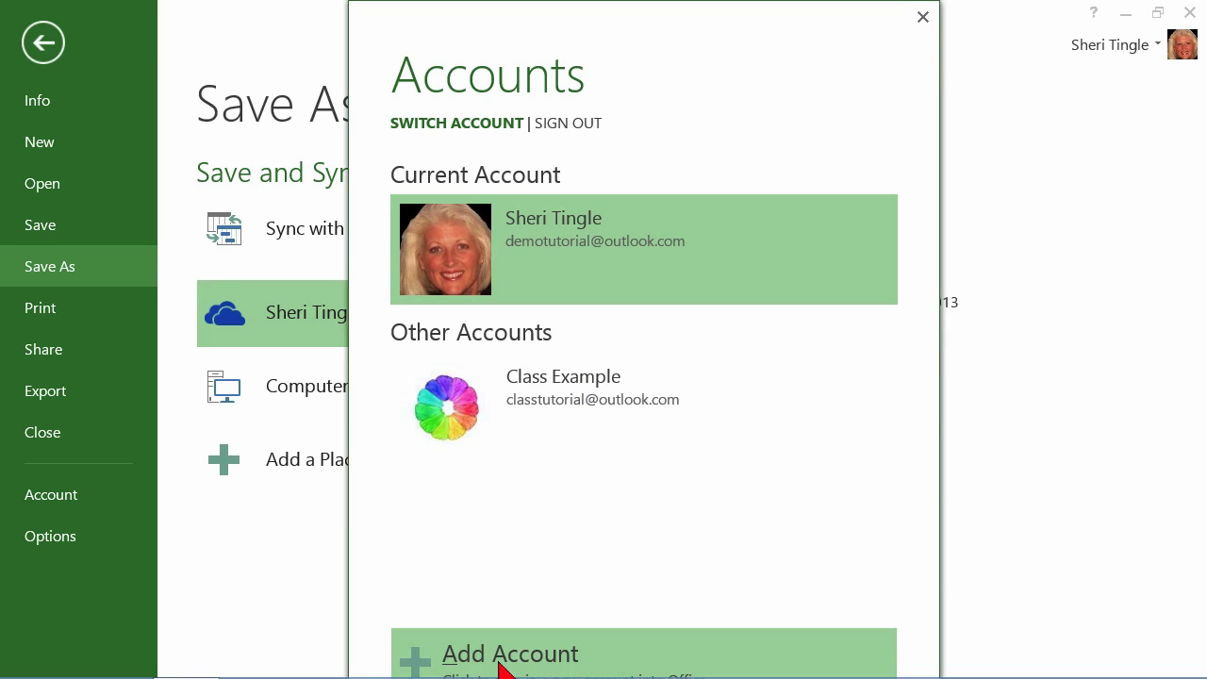
click(530, 664)
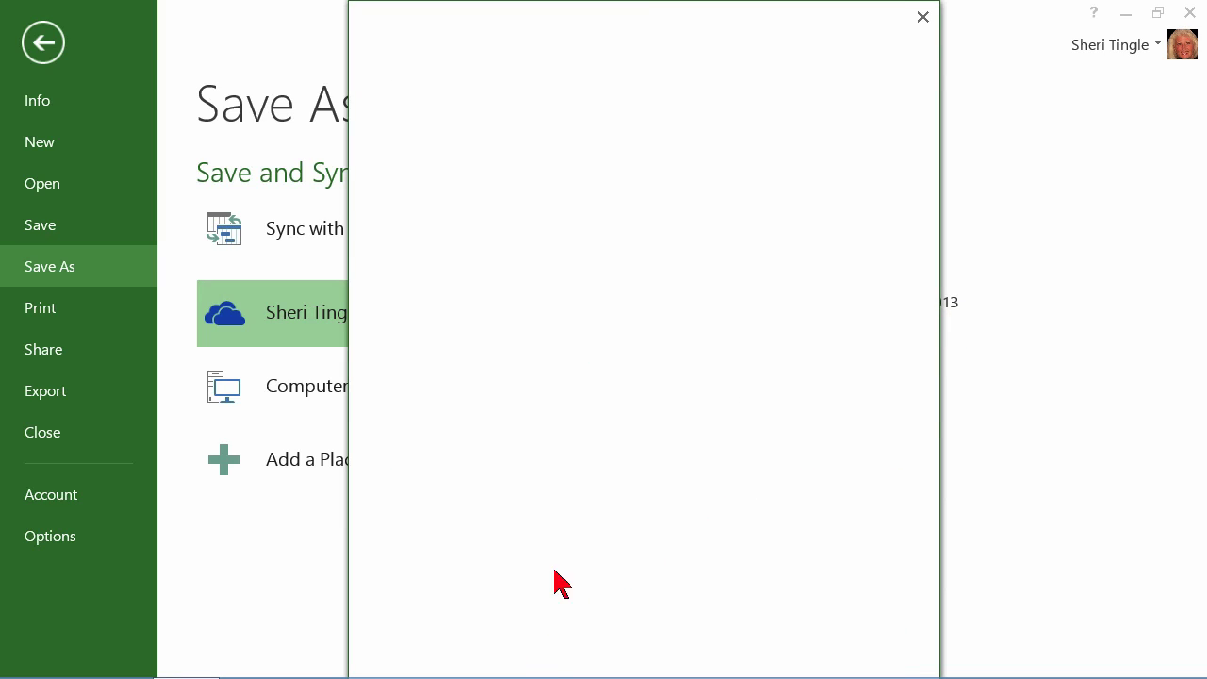
click(532, 253)
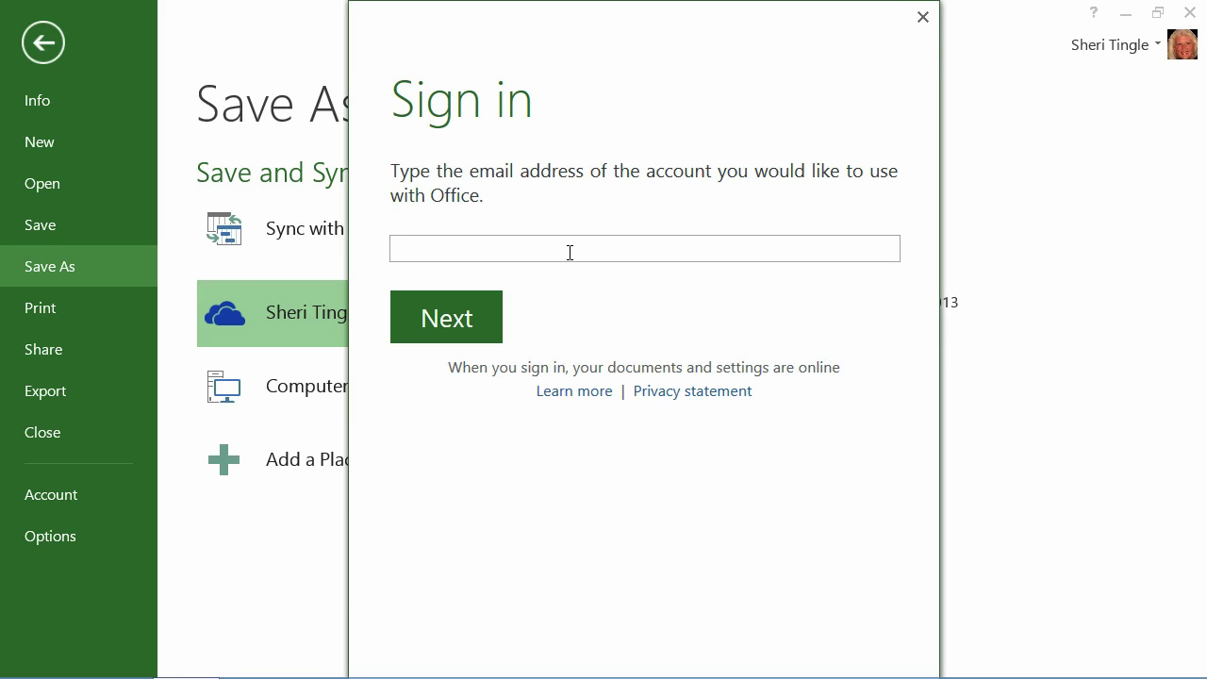
click(488, 320)
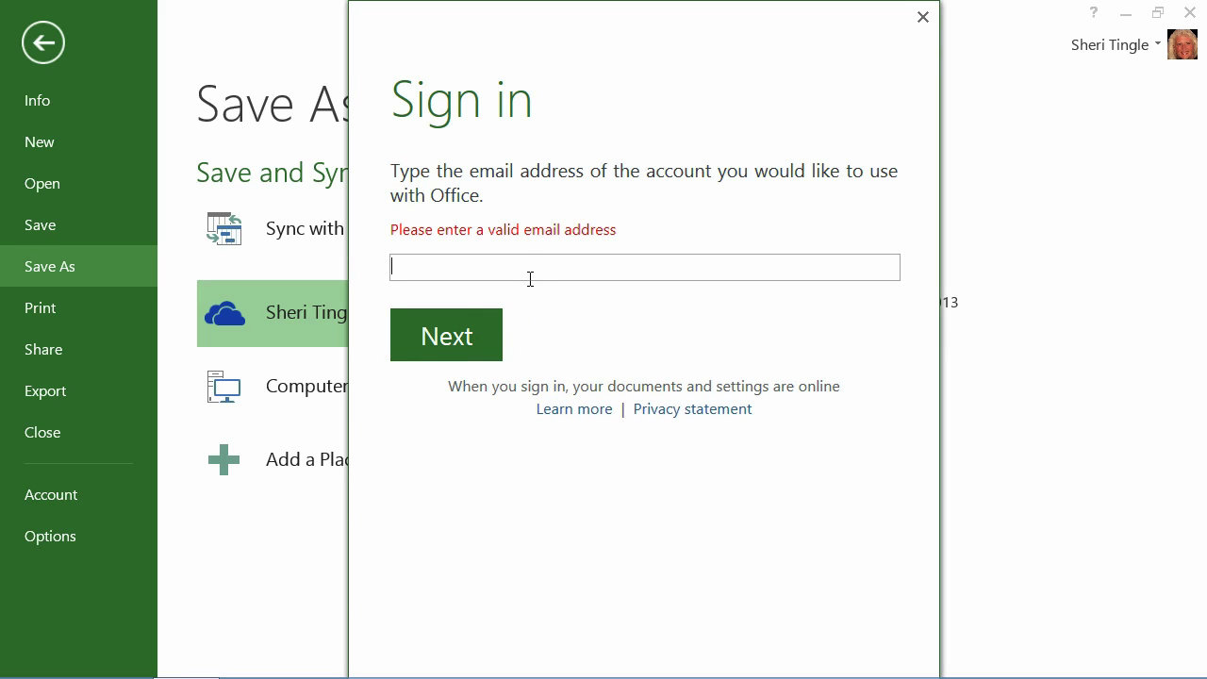
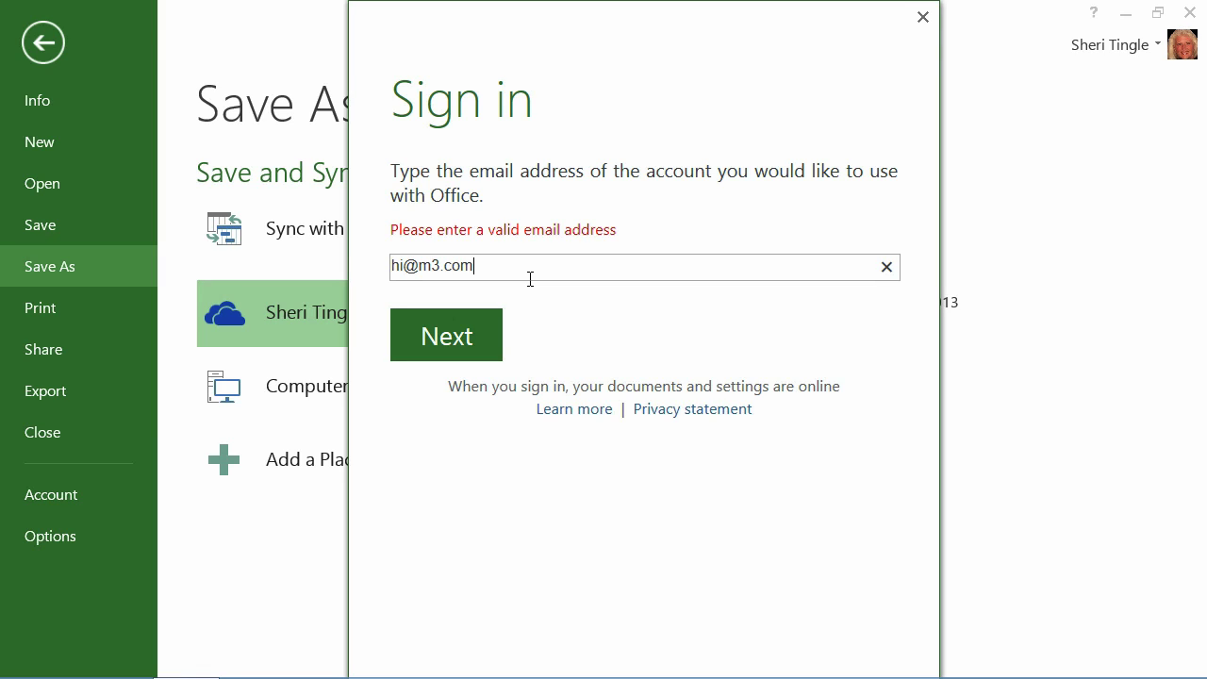
click(497, 334)
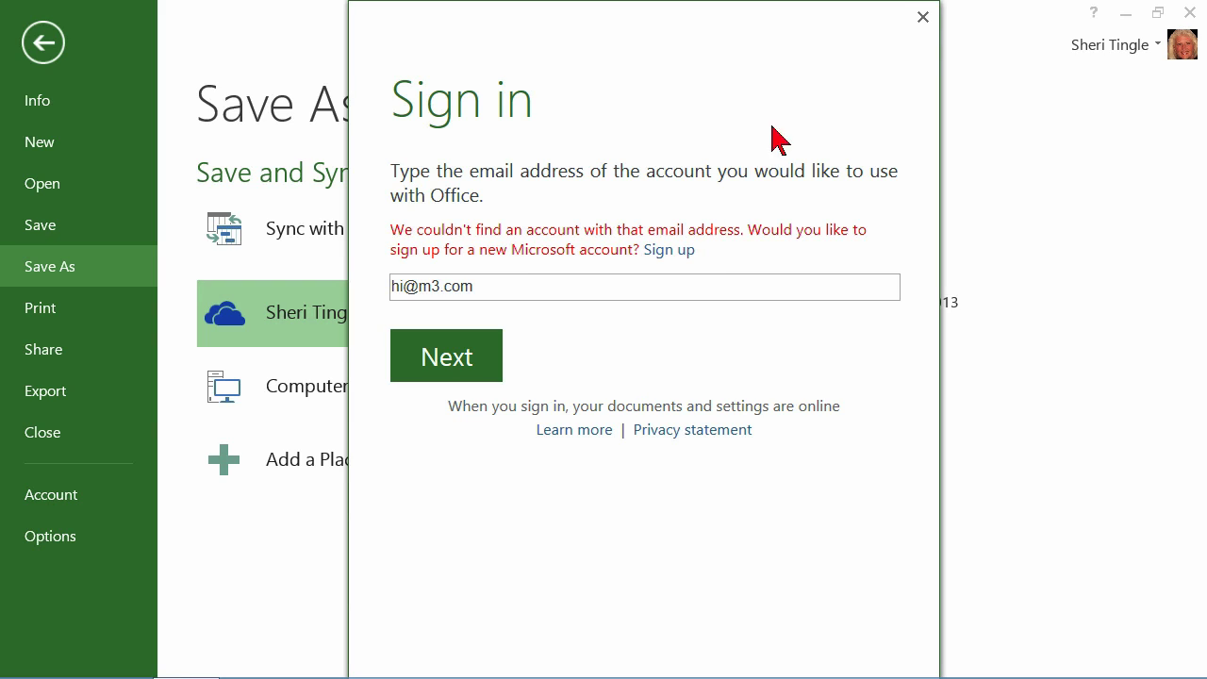
Close the sign-in prompt and choose Computer to list Desktop, Templates and My Documents
click(922, 19)
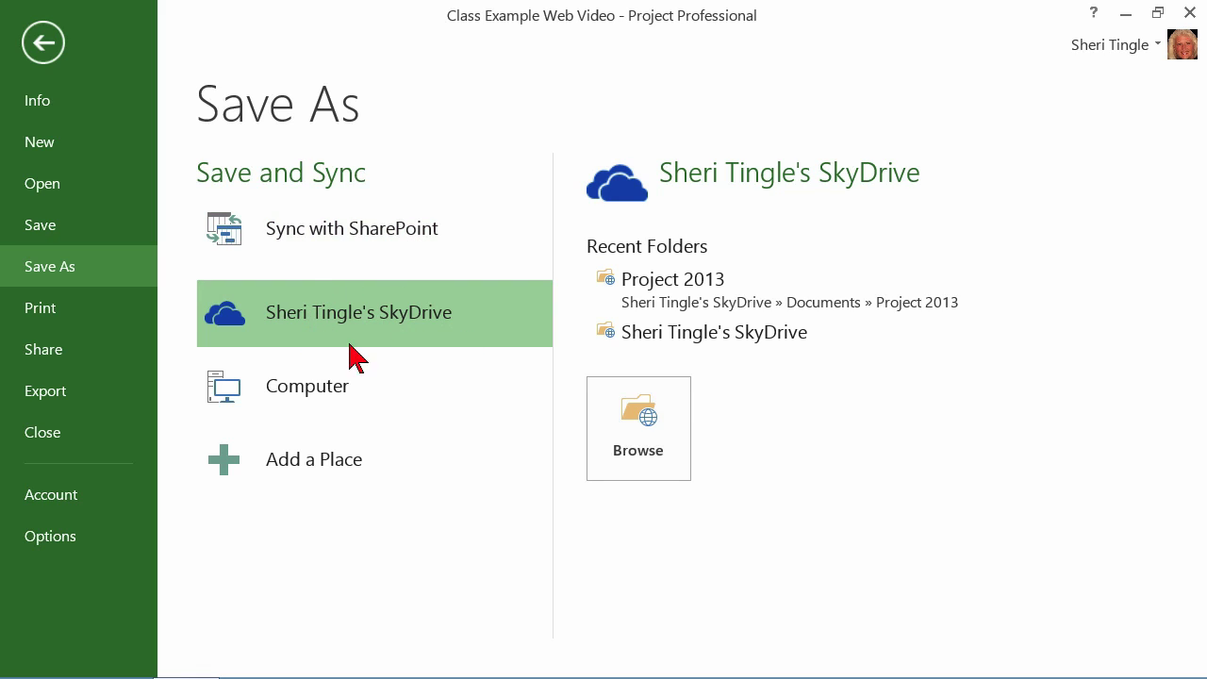
click(397, 409)
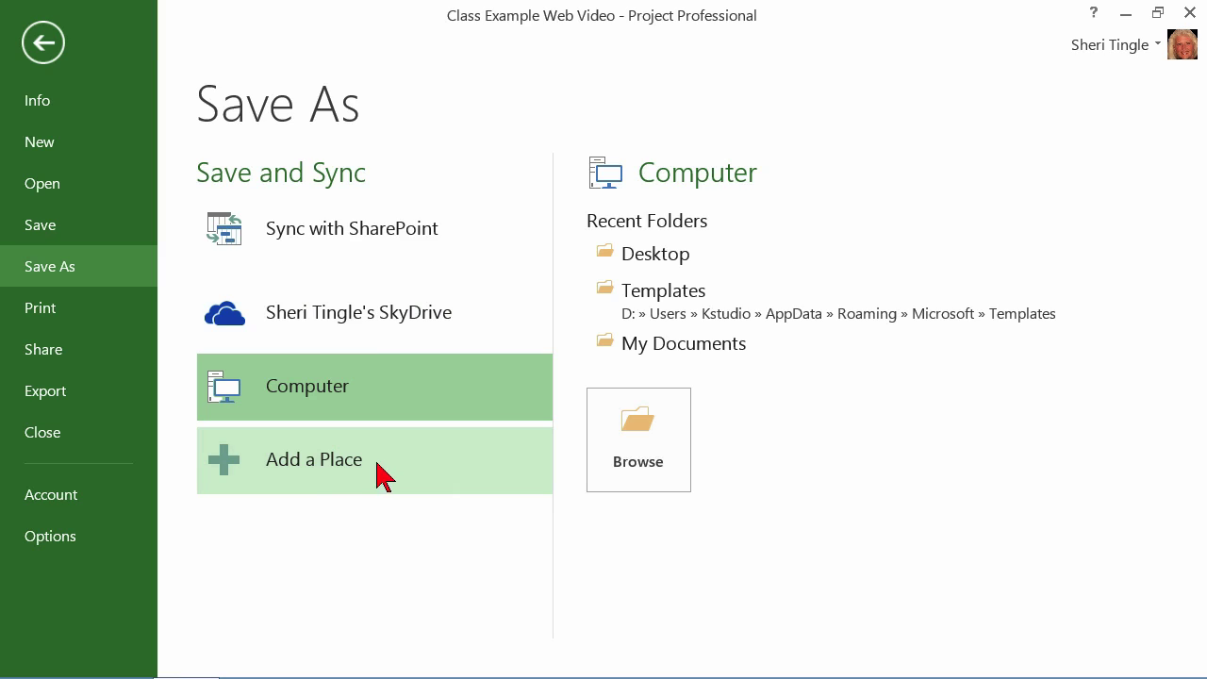
Choose Add a Place to see the Office 365 SharePoint and SkyDrive options
click(335, 466)
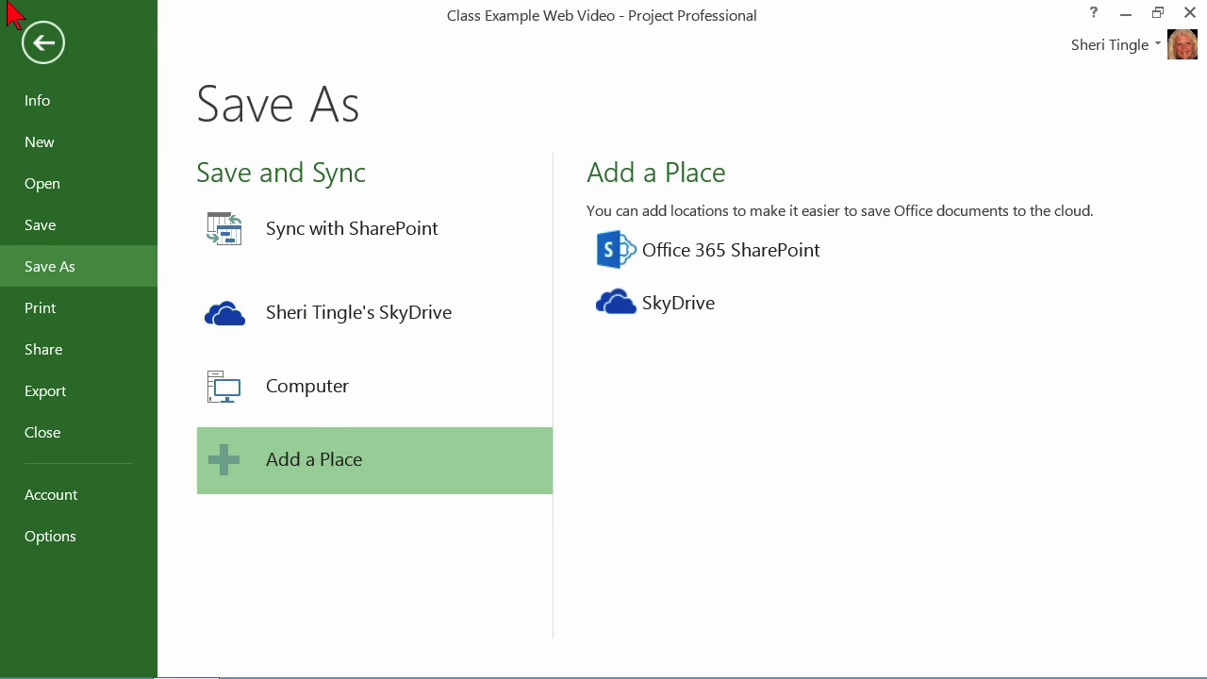
Close Backstage and go back to the empty Gantt Chart of Class Example Web Video
click(44, 40)
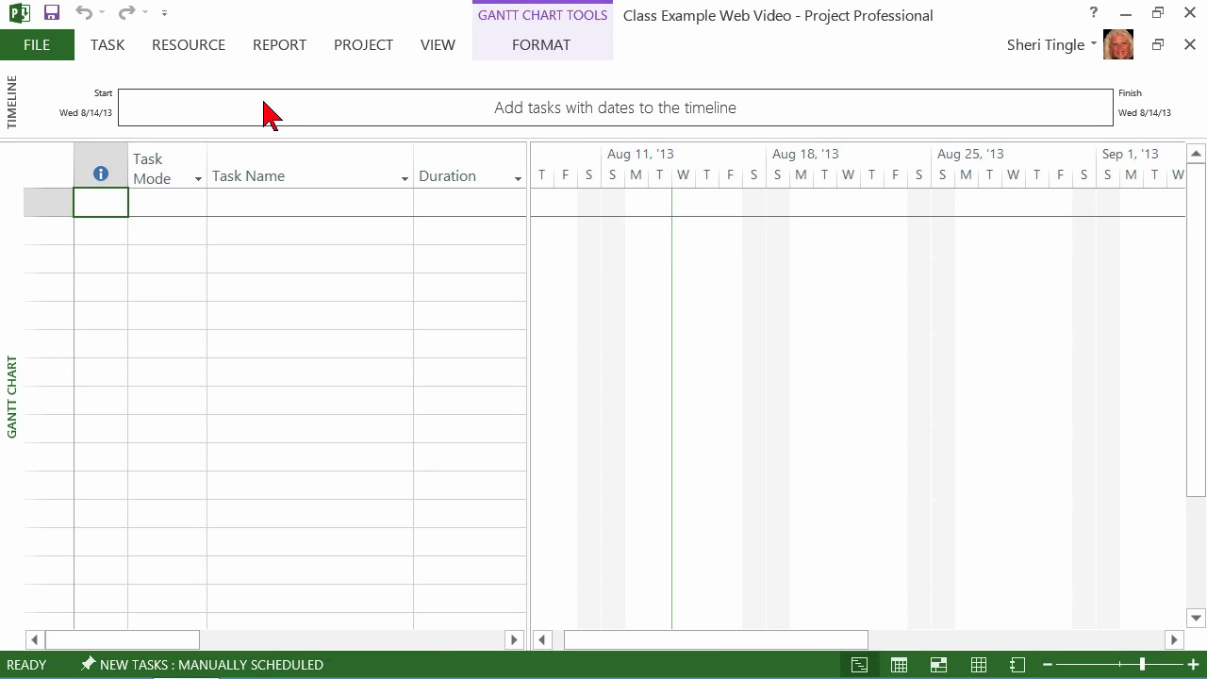